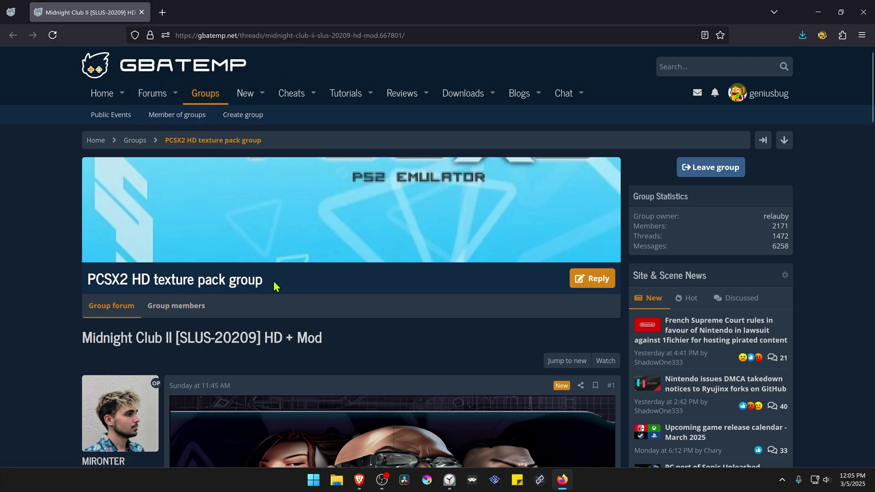
Open the archive's download page from the Midnight Club II [SLUS-20209] HD + Mod forum thread.
scroll(294, 249, "down", 3)
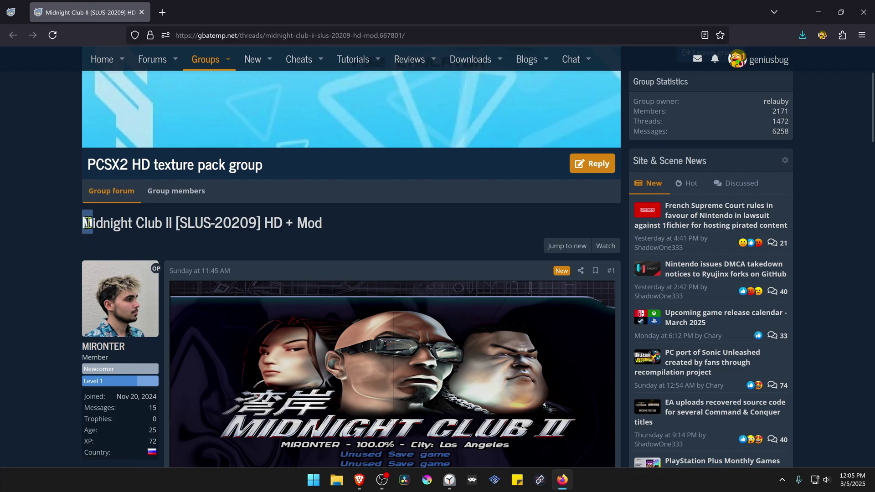
left_click_drag(88, 222, 163, 217)
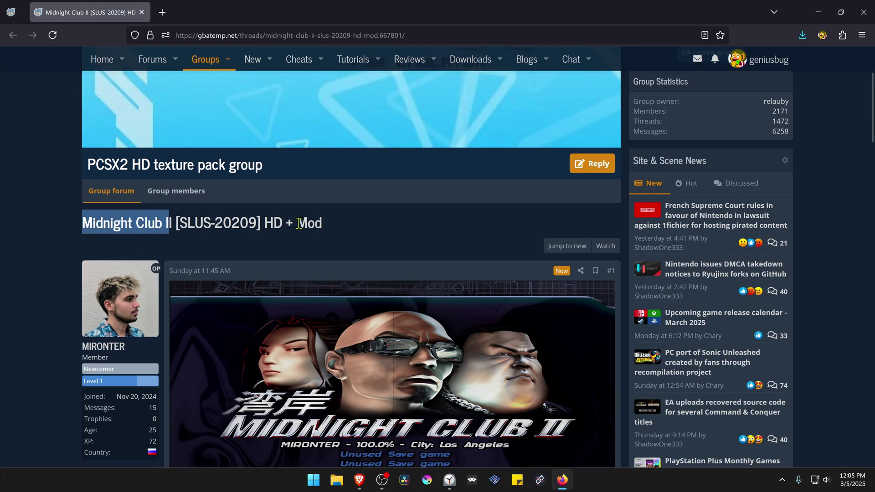
left_click_drag(308, 223, 319, 222)
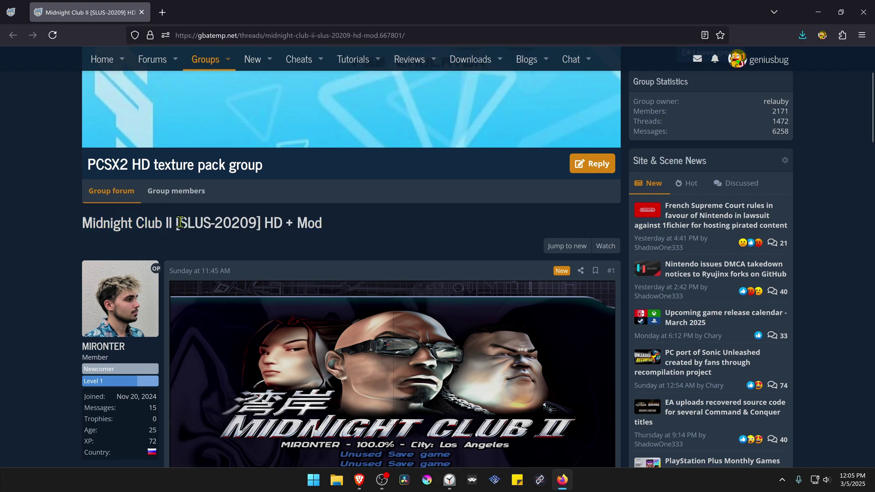
left_click_drag(180, 222, 250, 221)
scroll(426, 138, "down", 5)
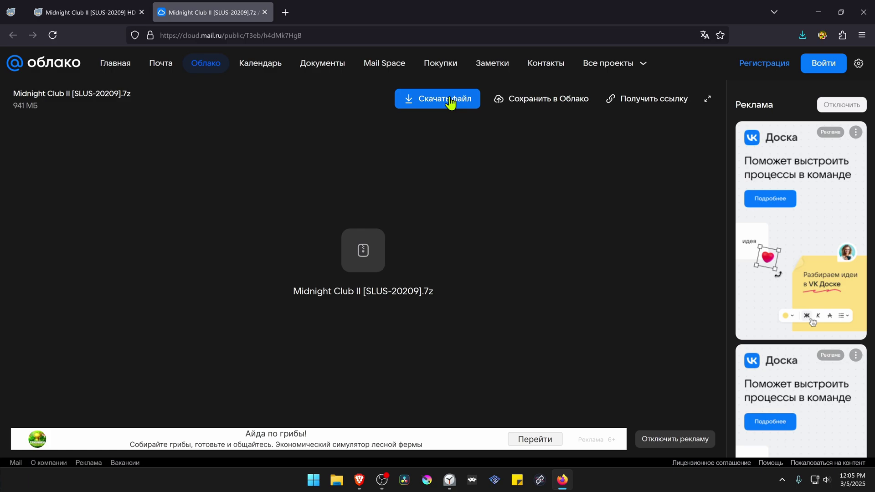
Download the Midnight Club II [SLUS-20209].7z archive and save it to the Desktop.
left_click(705, 37)
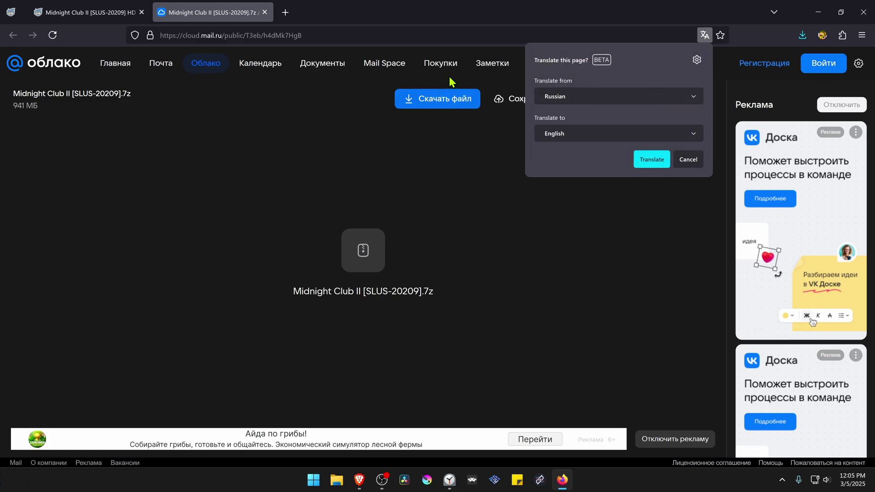
left_click(473, 18)
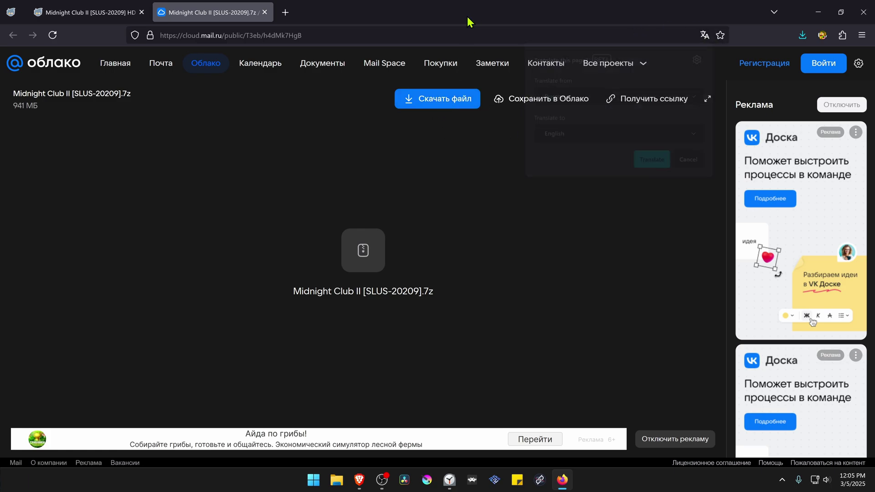
left_click(455, 104)
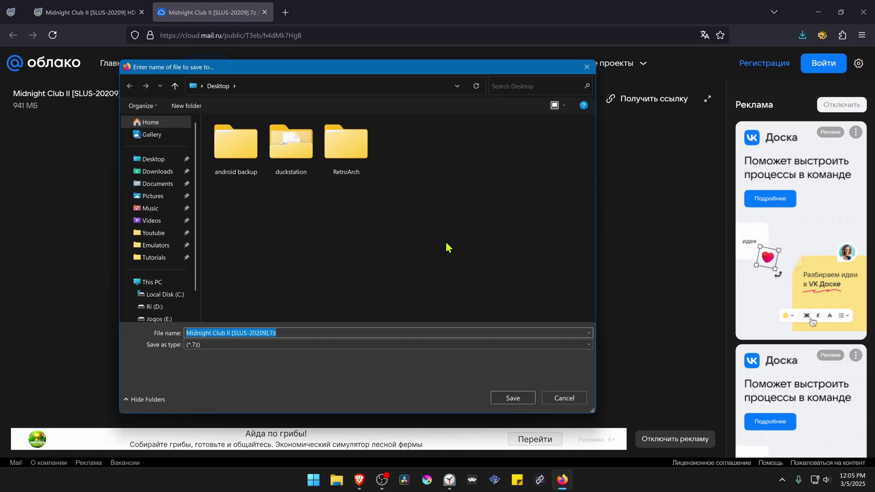
left_click(507, 400)
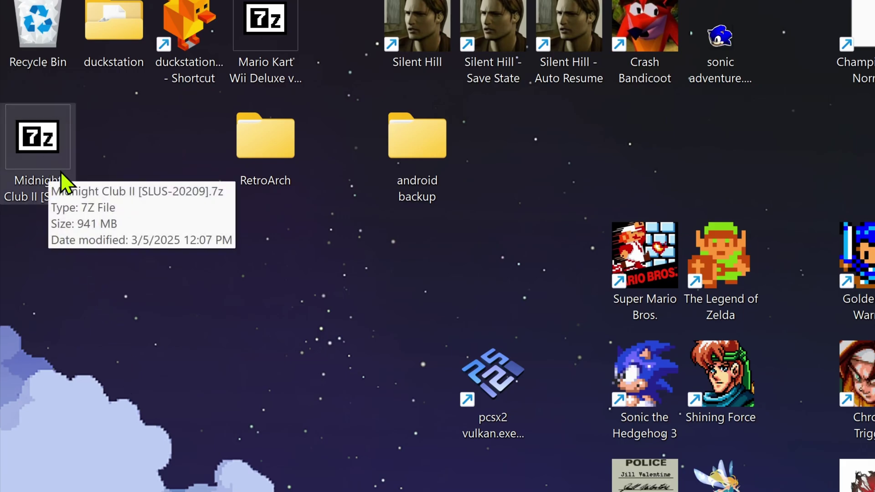
Extract the Midnight Club II [SLUS-20209].7z archive directly onto the desktop with 7-Zip.
right_click(48, 153)
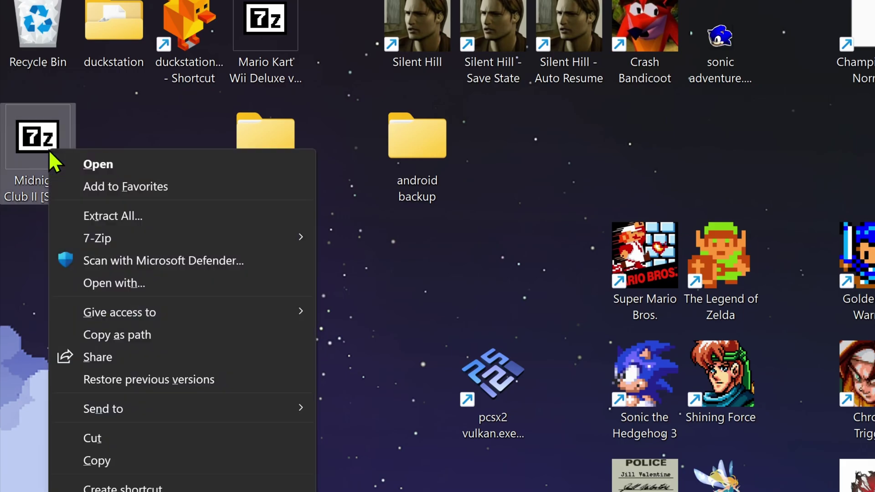
mouse_move(111, 246)
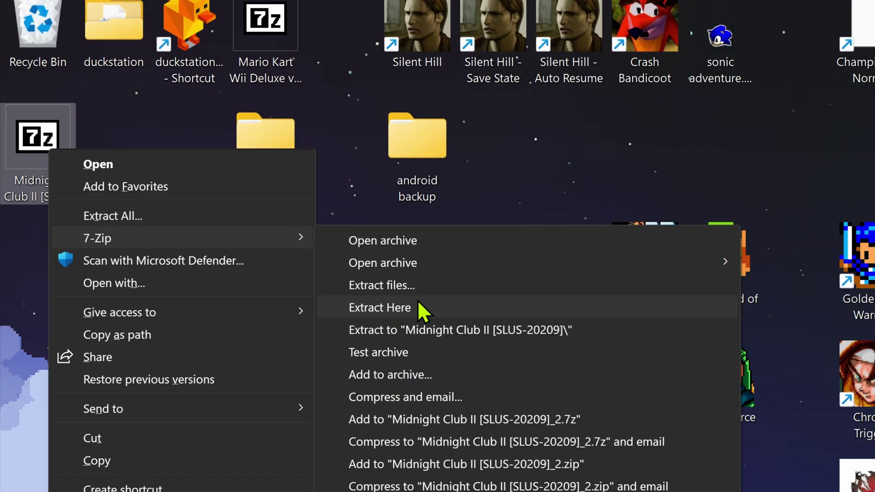
left_click(461, 307)
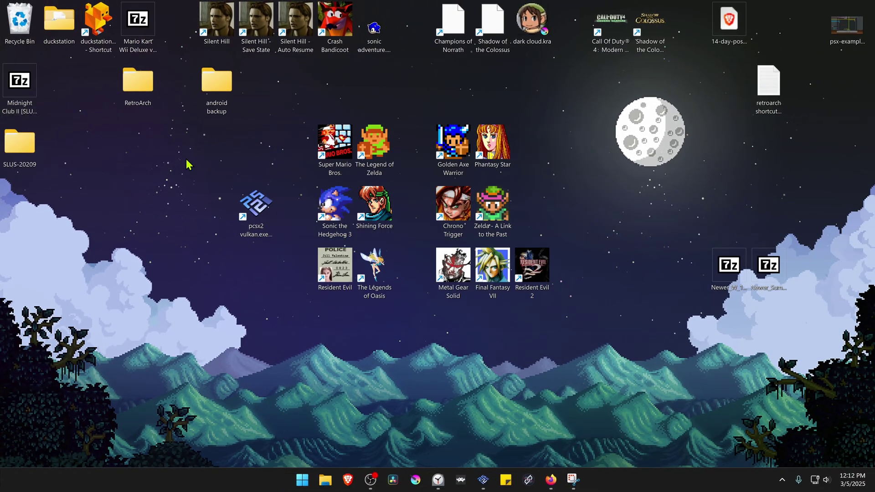
Move the extracted SLUS-20209 folder from the desktop into the textures folder of the PCSX2 data directory.
right_click(19, 149)
left_click(35, 160)
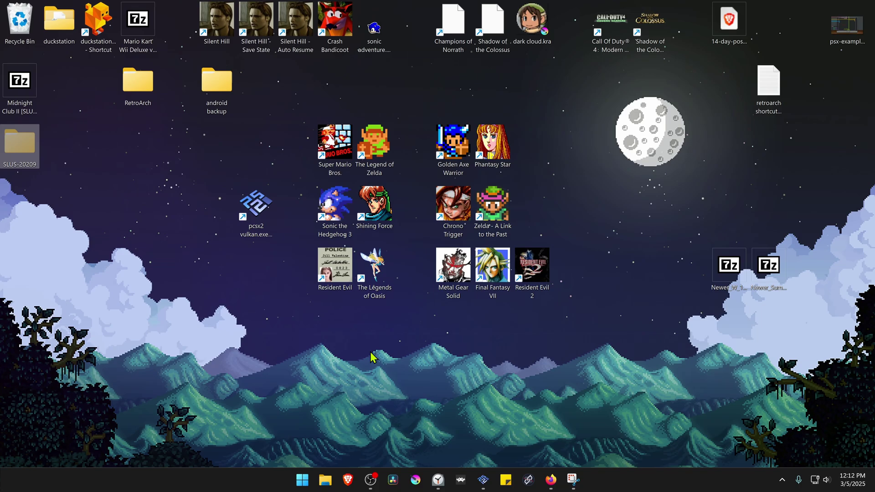
left_click(491, 453)
left_click(483, 481)
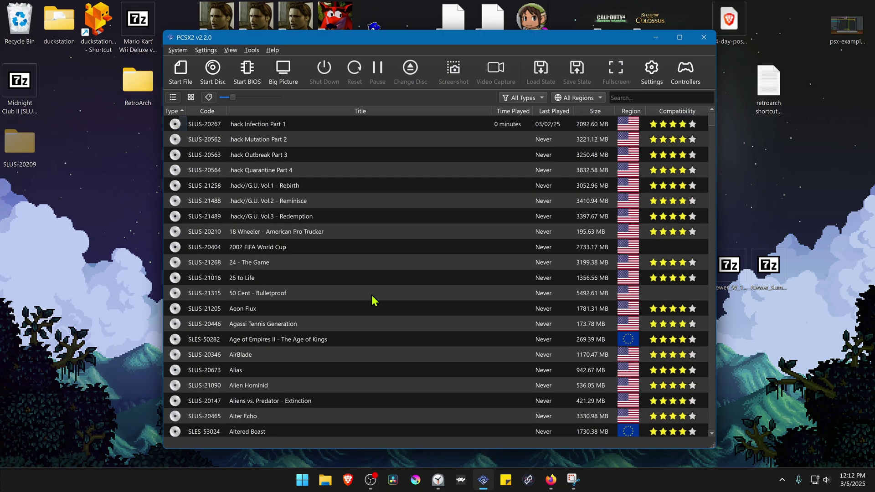
left_click(253, 51)
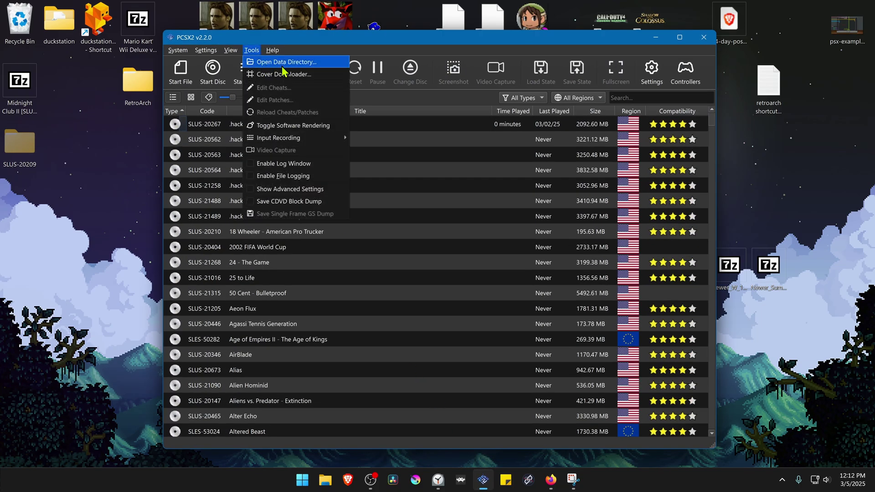
left_click(340, 65)
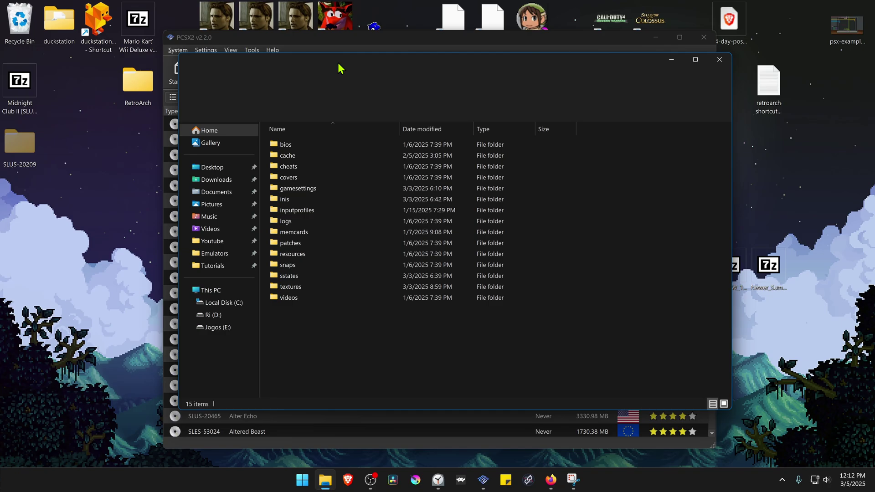
double_click(300, 288)
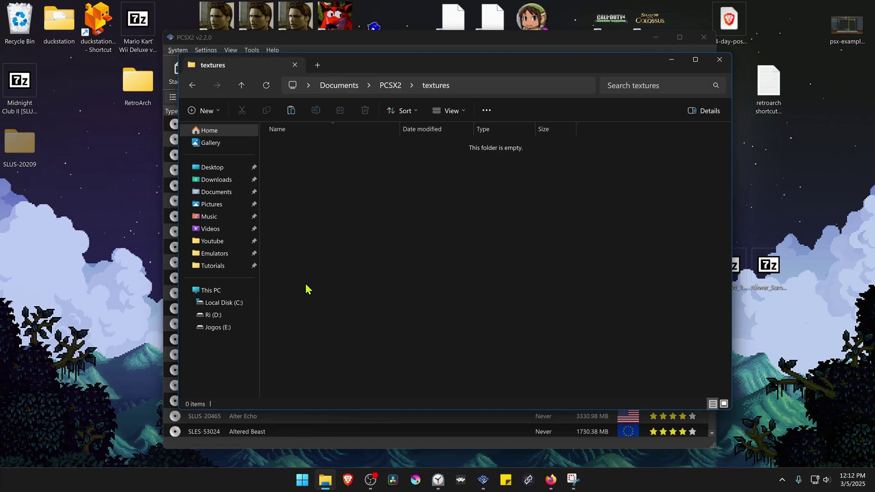
right_click(355, 238)
left_click(367, 254)
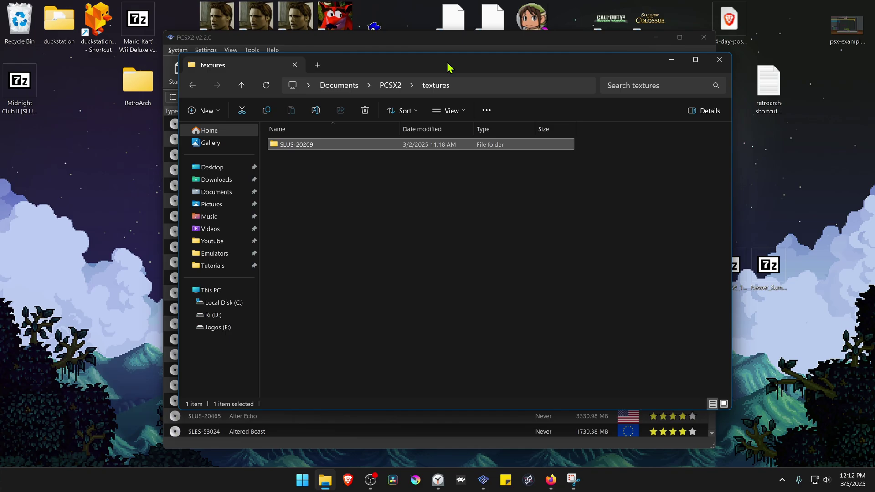
left_click_drag(447, 67, 451, 81)
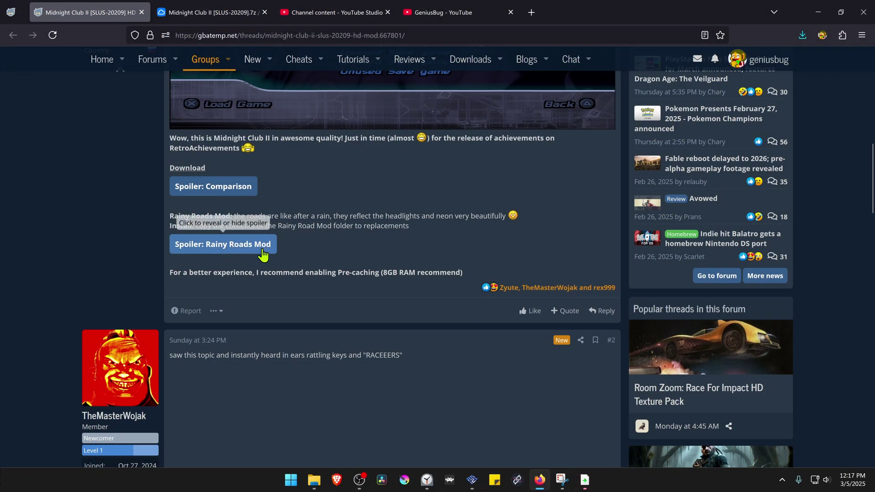
Copy the LA, PARIS and TOKYO folders from the Rainy Roads Mod folder inside SLUS-20209.
left_click(818, 12)
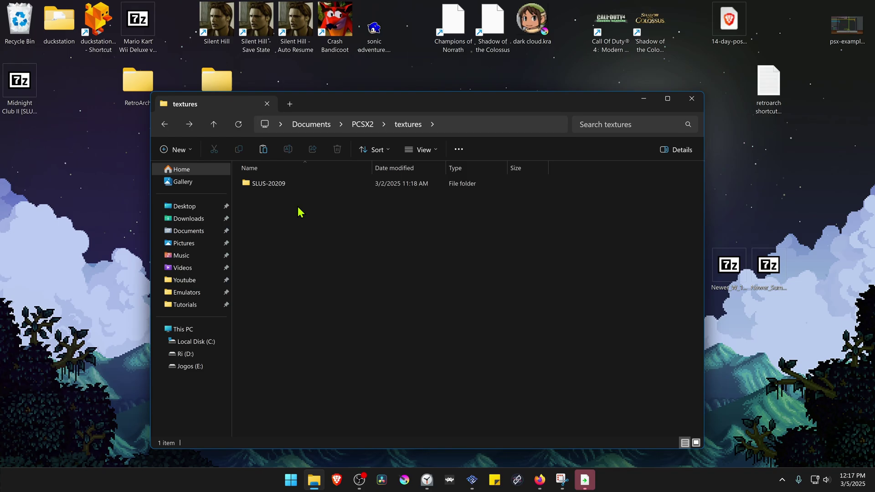
double_click(288, 186)
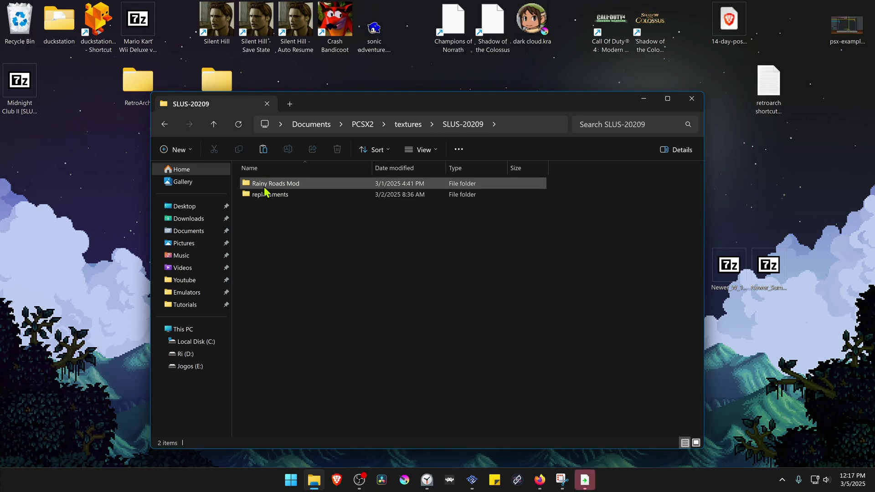
double_click(292, 185)
left_click_drag(279, 254, 258, 187)
right_click(253, 188)
left_click(307, 196)
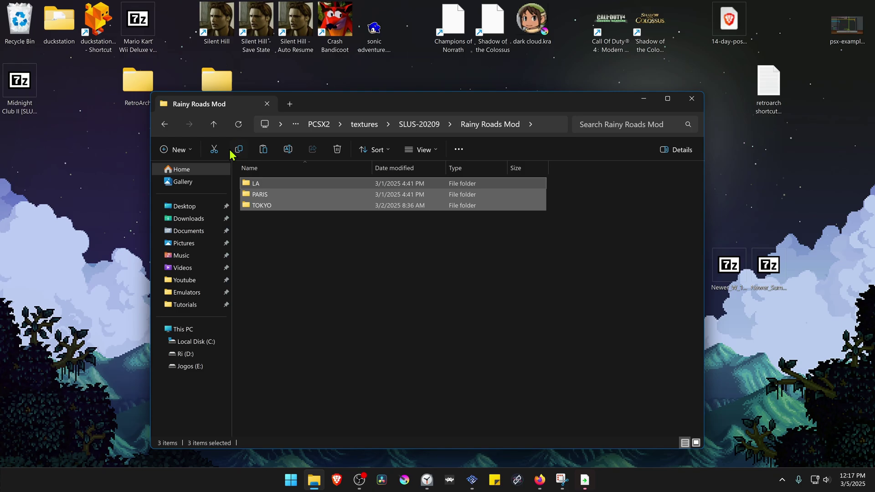
Paste the copied folders into the SLUS-20209 replacements folder, replacing the files with the same names.
left_click(165, 124)
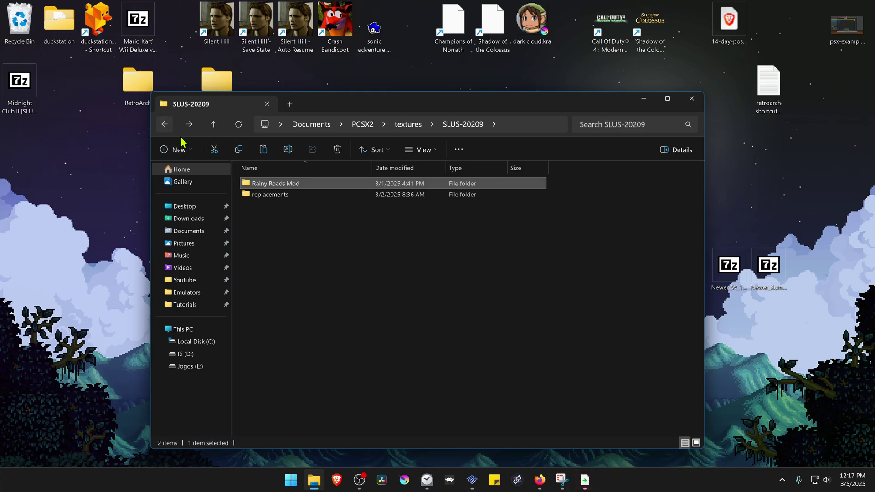
double_click(270, 195)
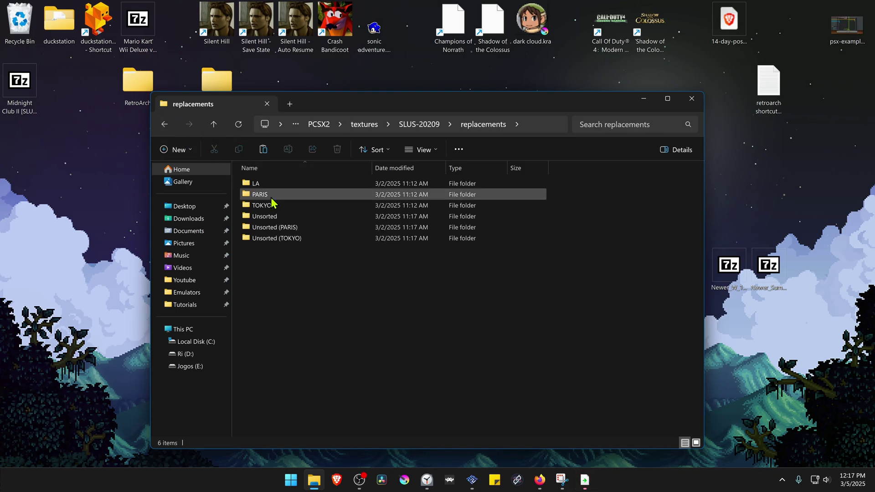
right_click(285, 308)
left_click(302, 322)
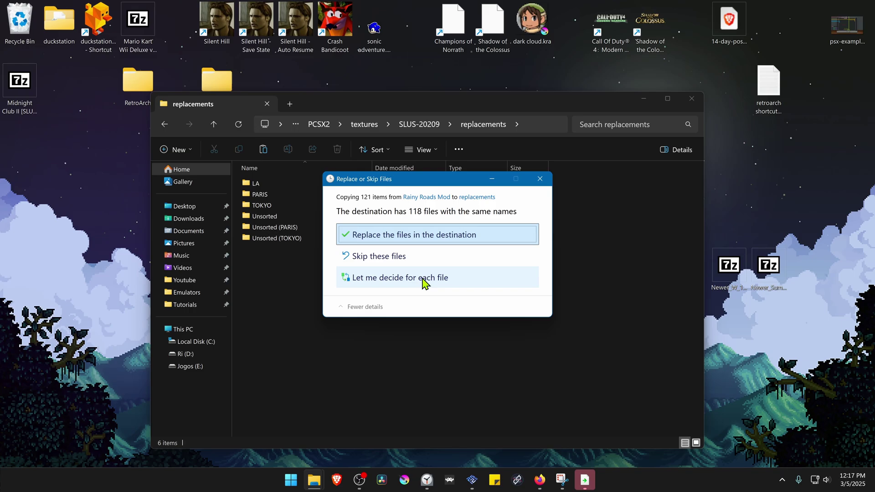
left_click_drag(470, 185, 450, 236)
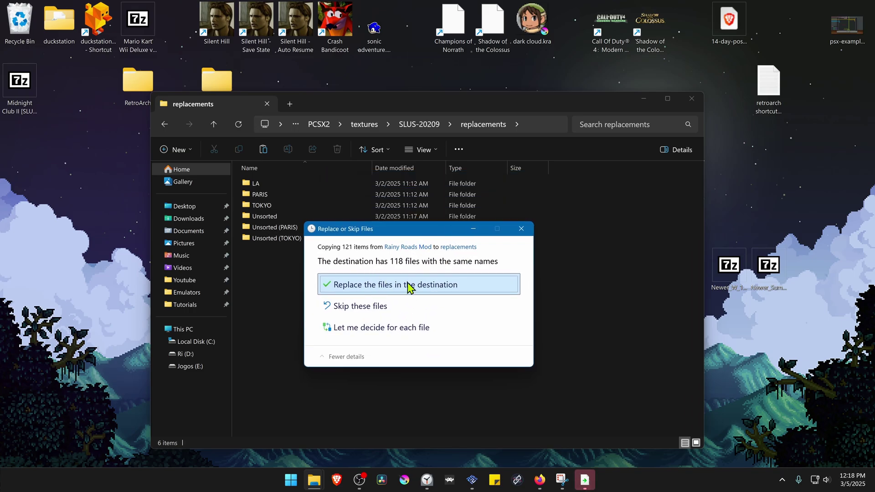
left_click(404, 287)
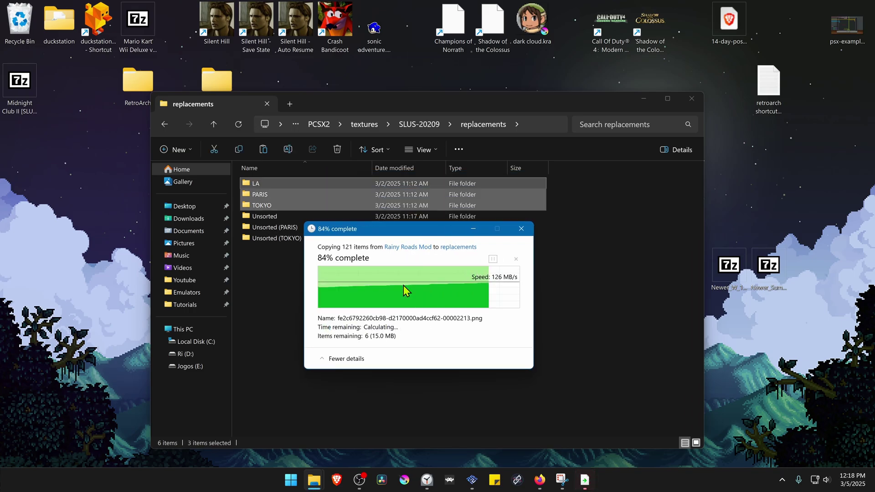
left_click(354, 312)
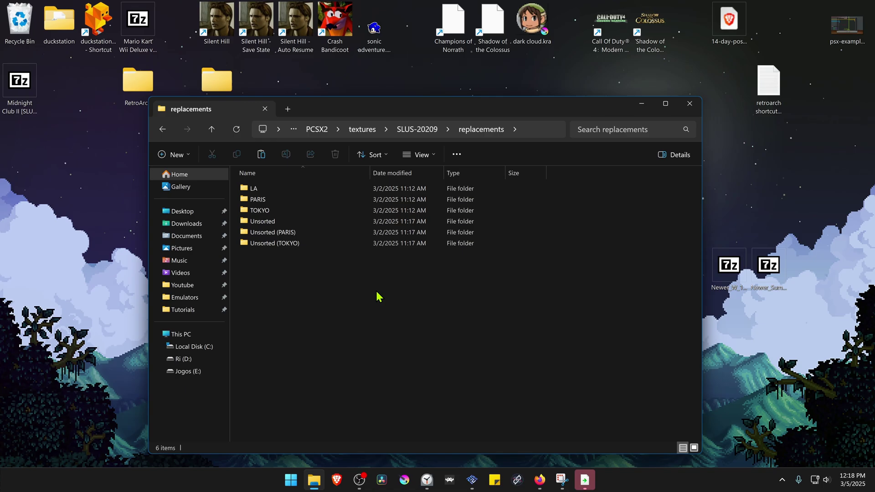
Open the downloaded 7z archive and examine the original folders inside SLUS-20209\replacements.
double_click(20, 82)
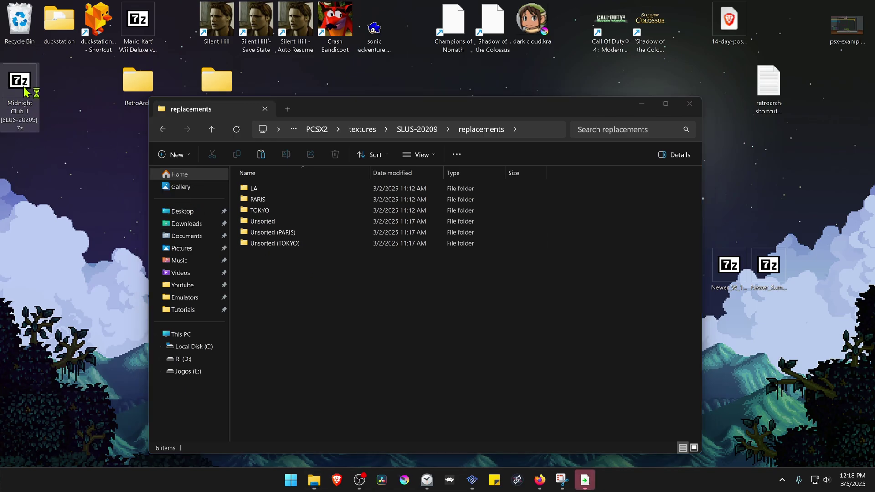
left_click_drag(501, 169, 506, 184)
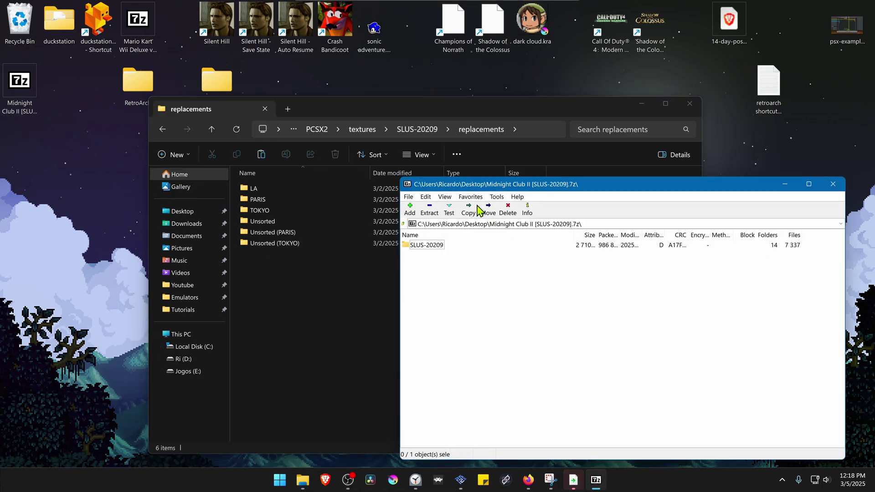
double_click(427, 245)
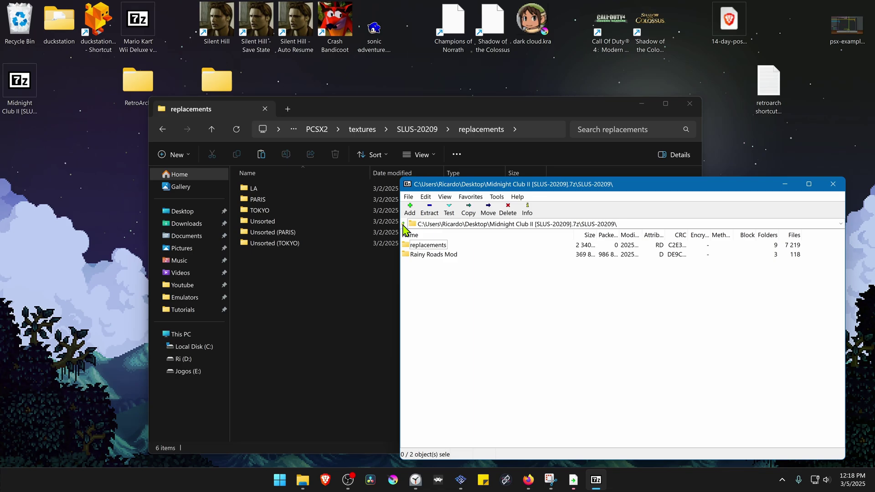
double_click(431, 246)
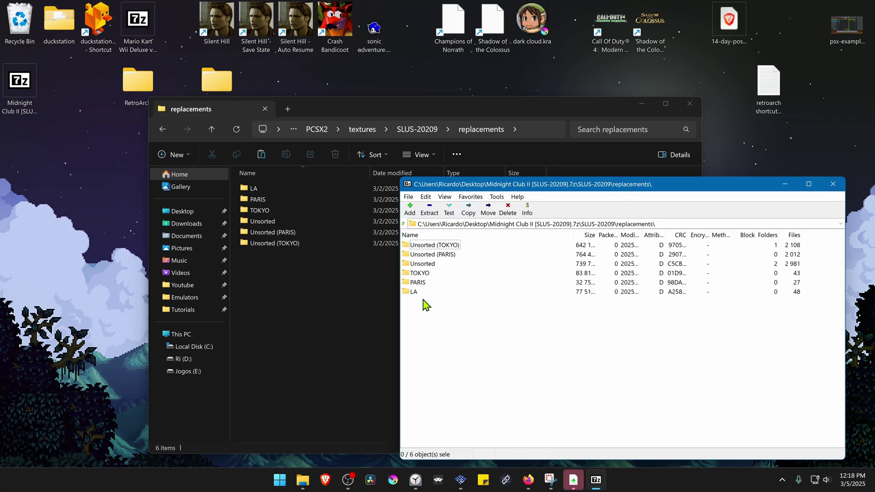
left_click_drag(418, 324, 304, 295)
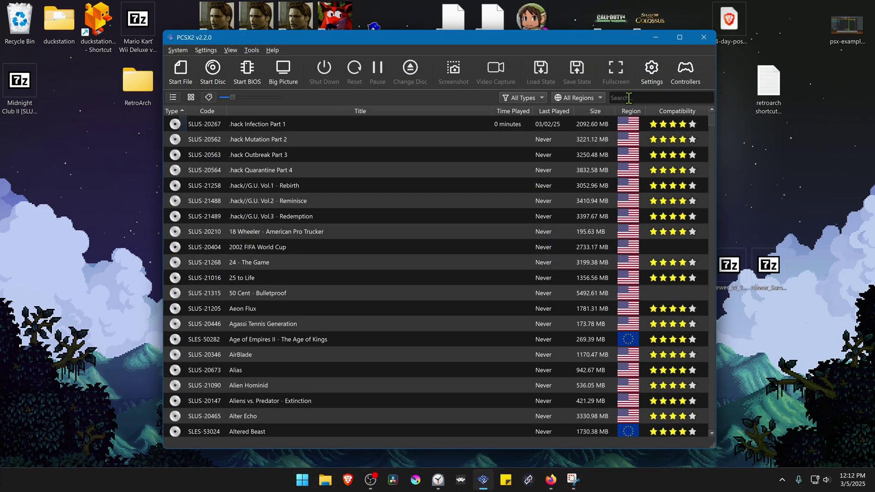
Filter the game list for "midnigh" and open the properties of Midnight Club II.
left_click(629, 98)
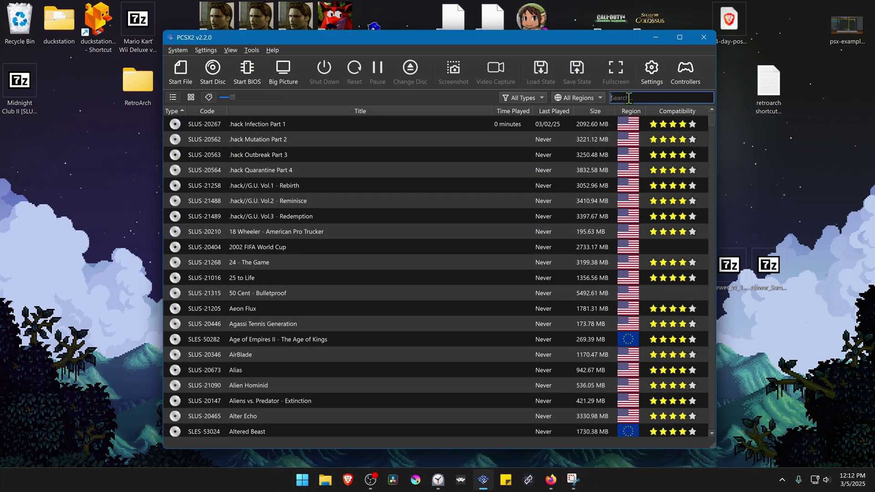
type("midnigh")
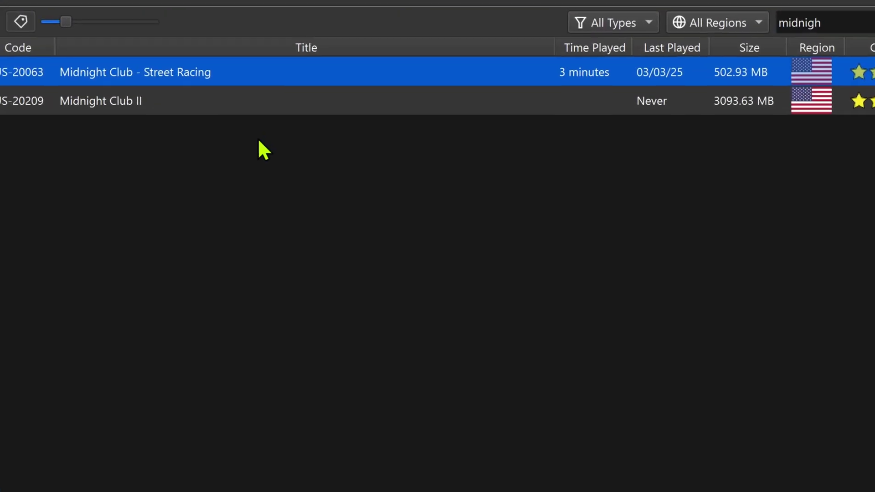
left_click(312, 138)
right_click(312, 137)
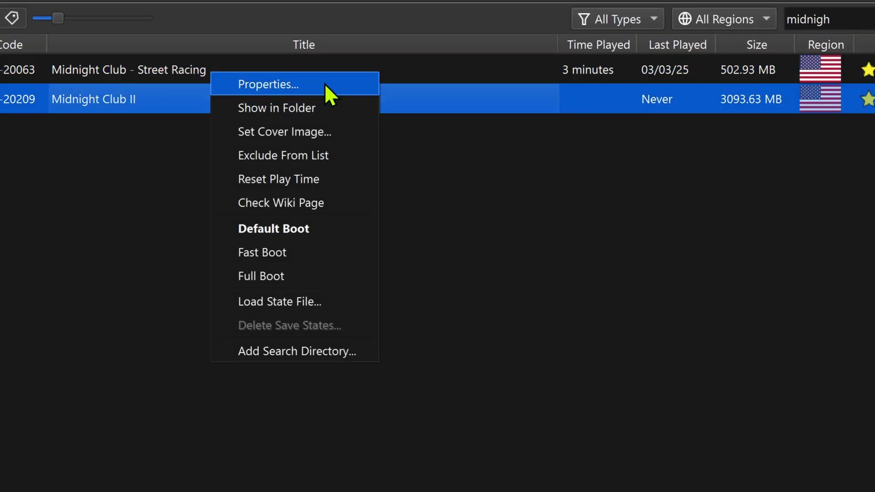
left_click(348, 88)
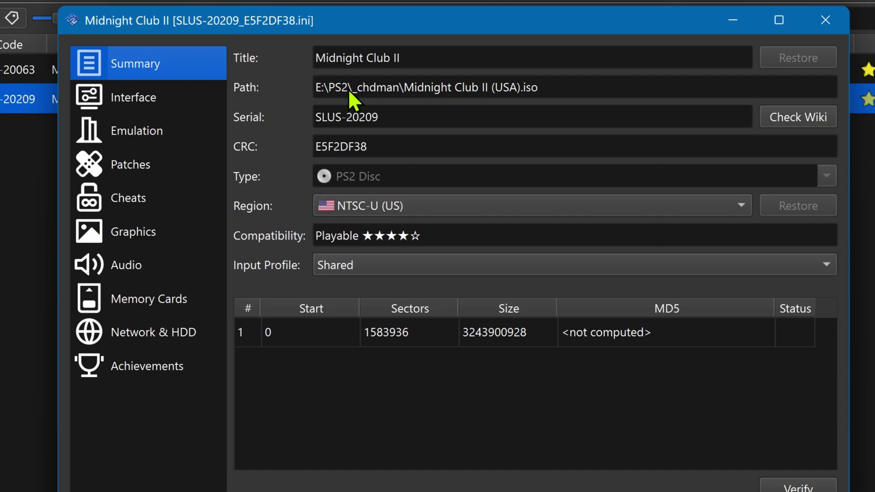
Set the internal resolution to 6x Native (~2160px/4K UHD) in the game's graphics rendering settings.
left_click(136, 232)
left_click(357, 145)
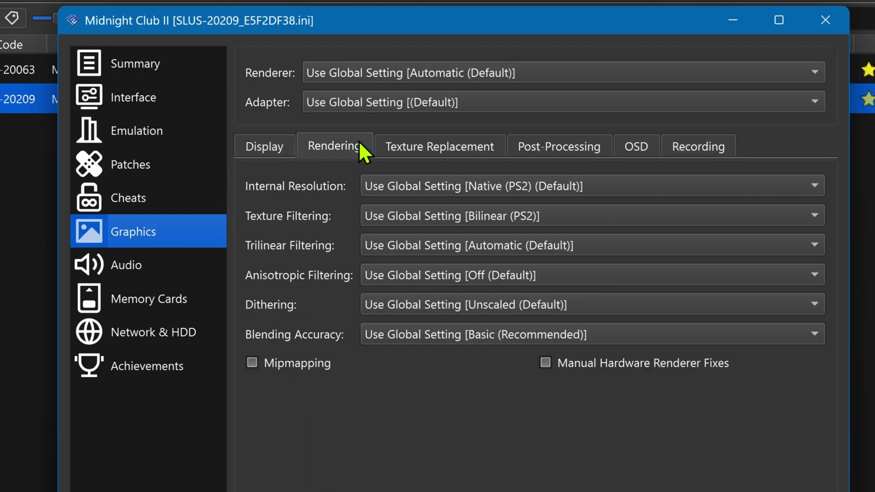
left_click(469, 186)
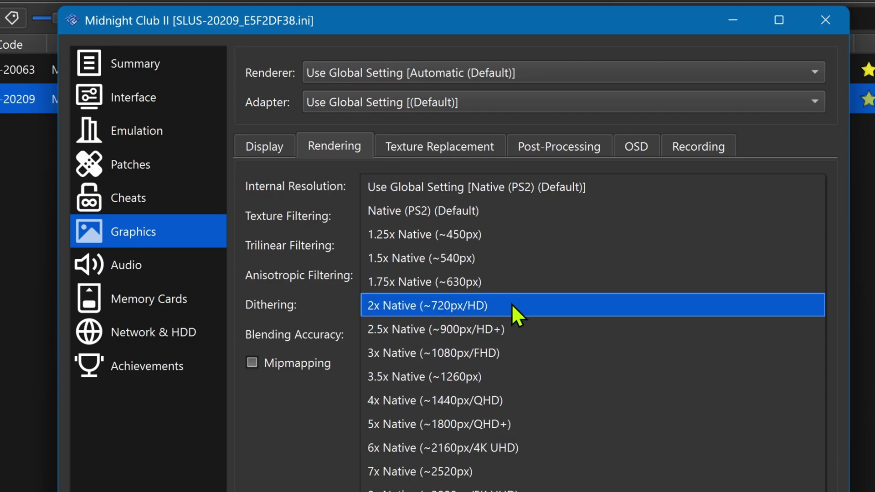
left_click(510, 448)
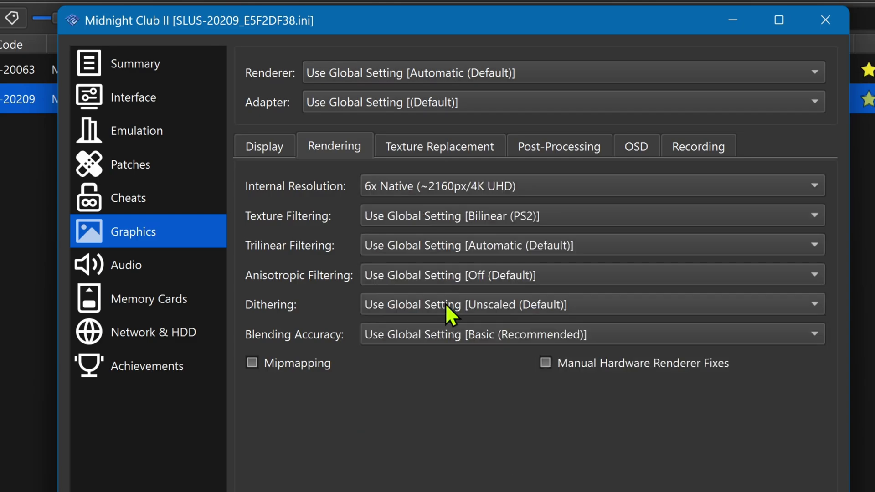
Enable Load Textures and Asynchronous Texture Loading for Midnight Club II, close its properties and launch the game.
left_click(462, 147)
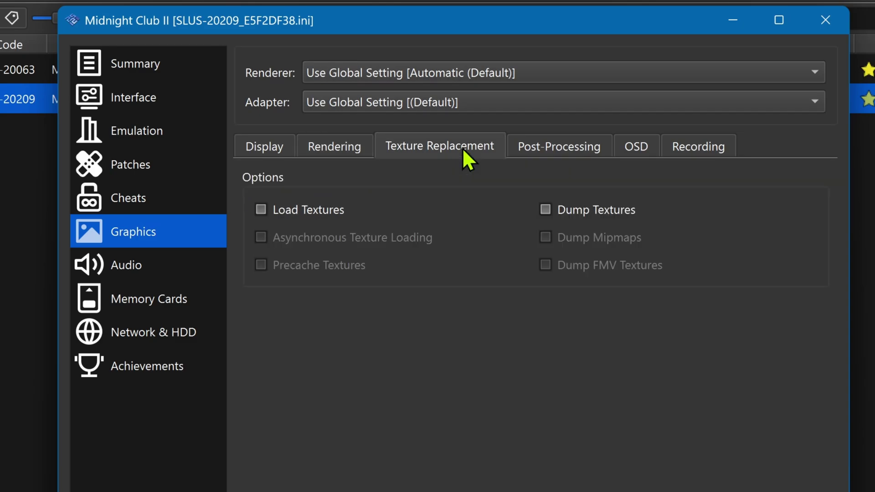
left_click(310, 213)
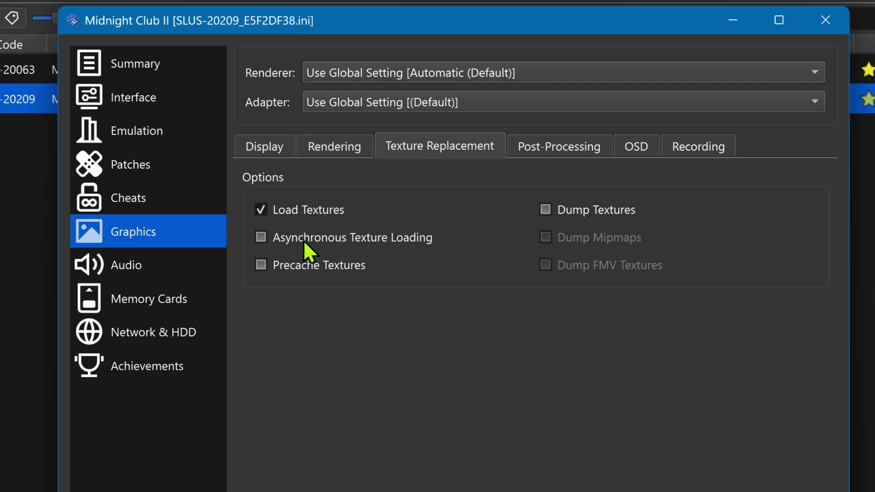
left_click(396, 240)
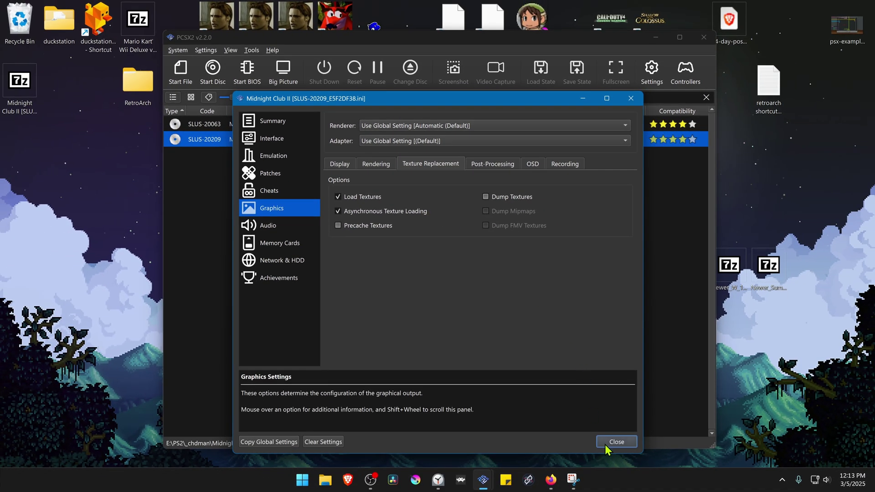
left_click(607, 442)
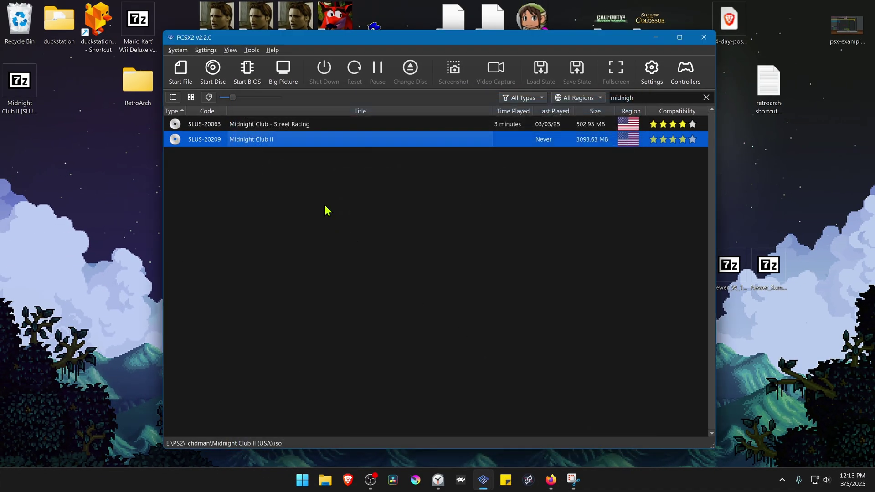
double_click(296, 140)
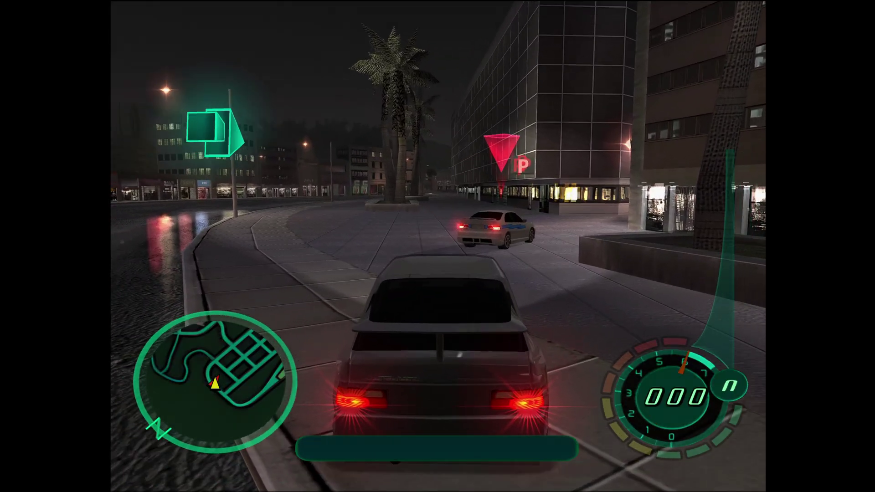
key("Up")
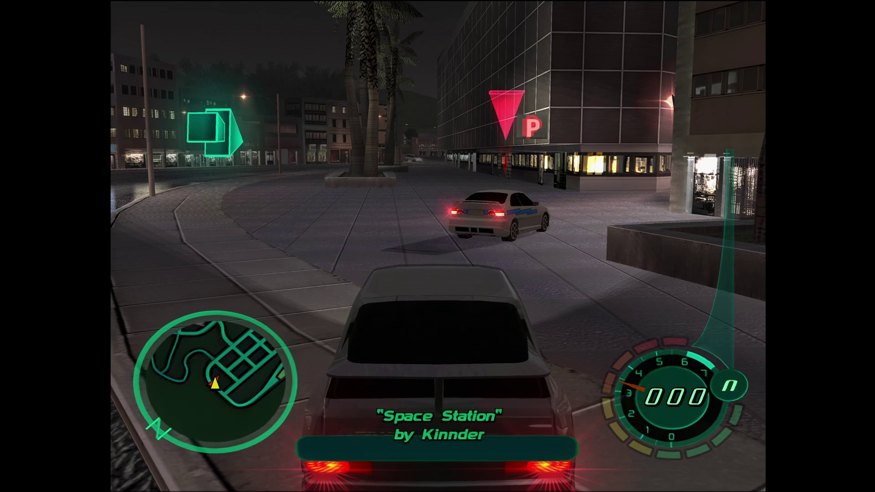
key("Up")
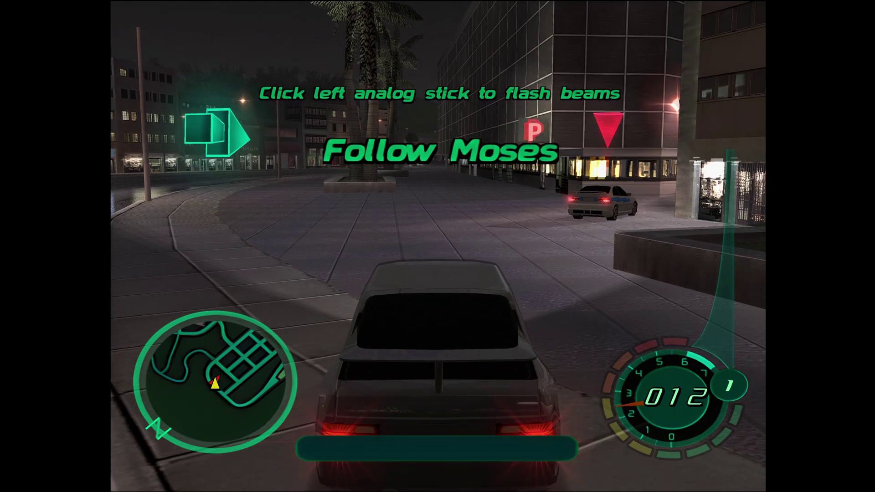
key("Right")
key("Up")
key("Right")
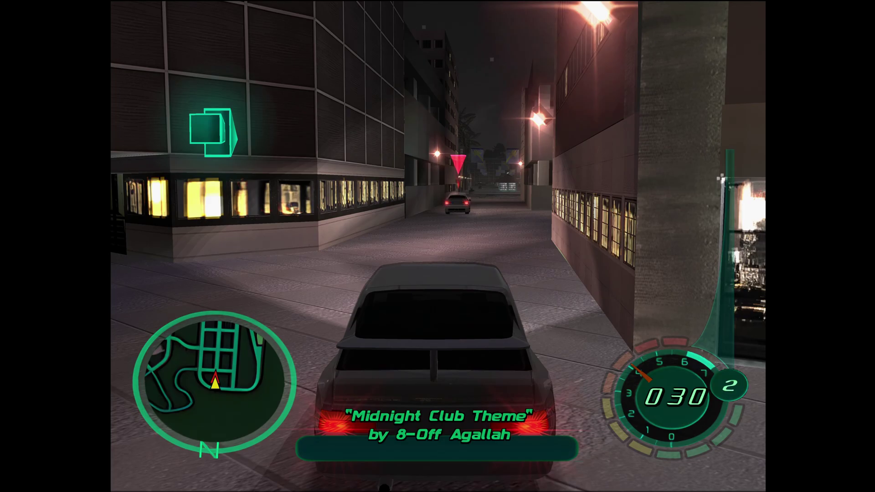
key("Up")
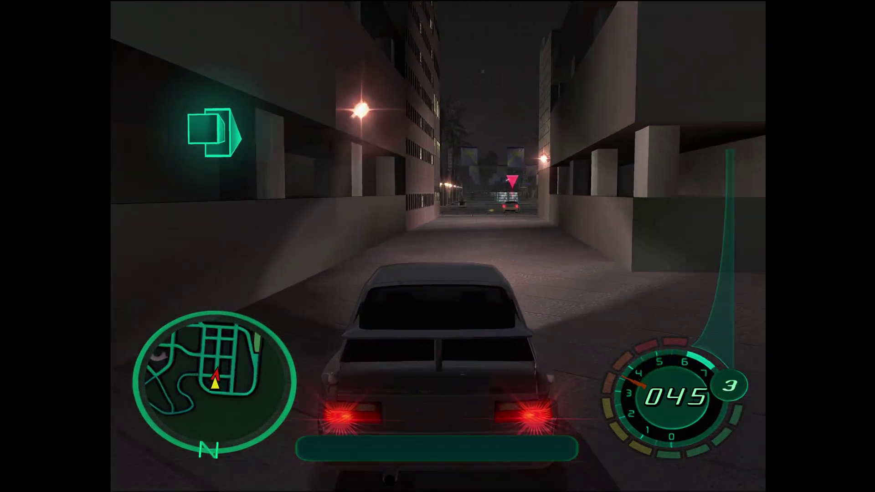
key("Up")
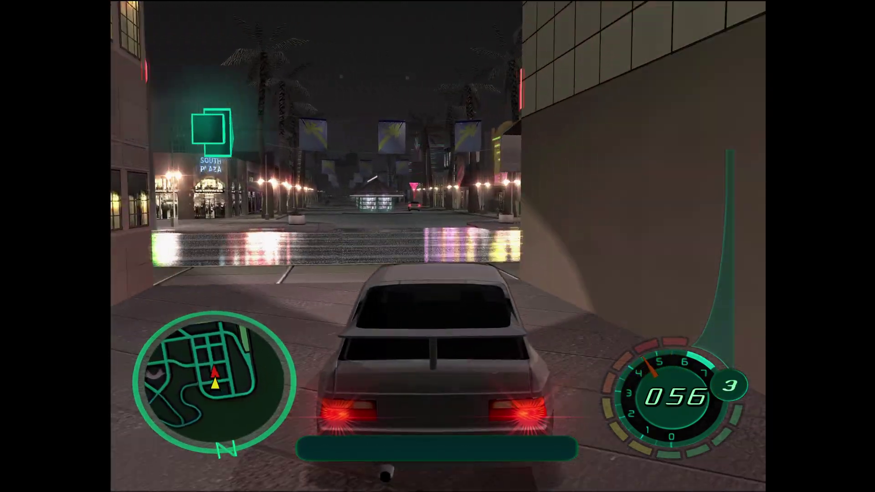
key("Right")
key("Up")
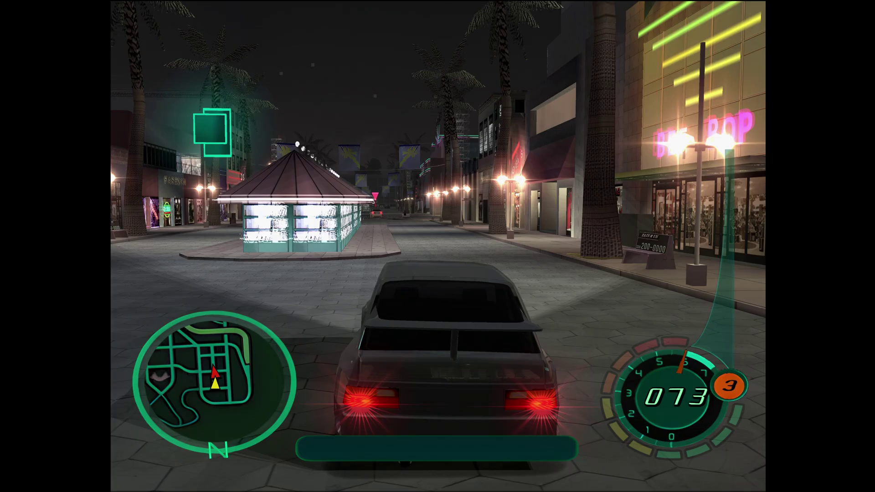
key("Up")
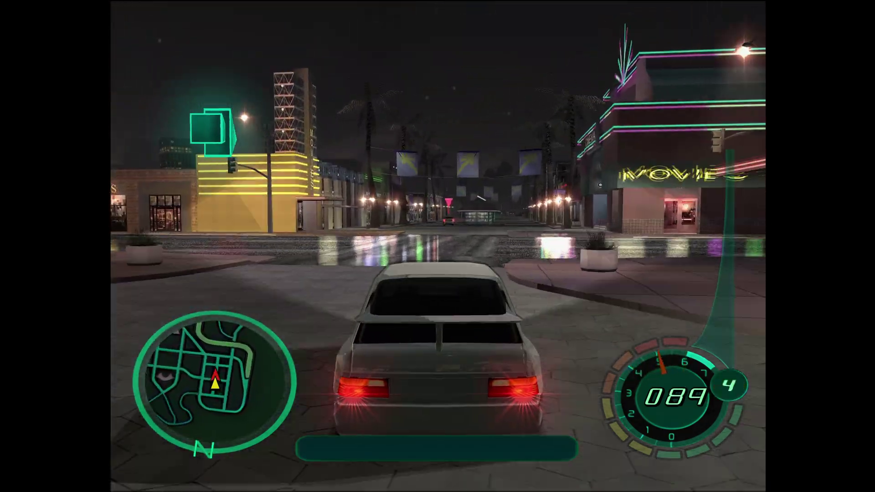
key("Up")
key("Left")
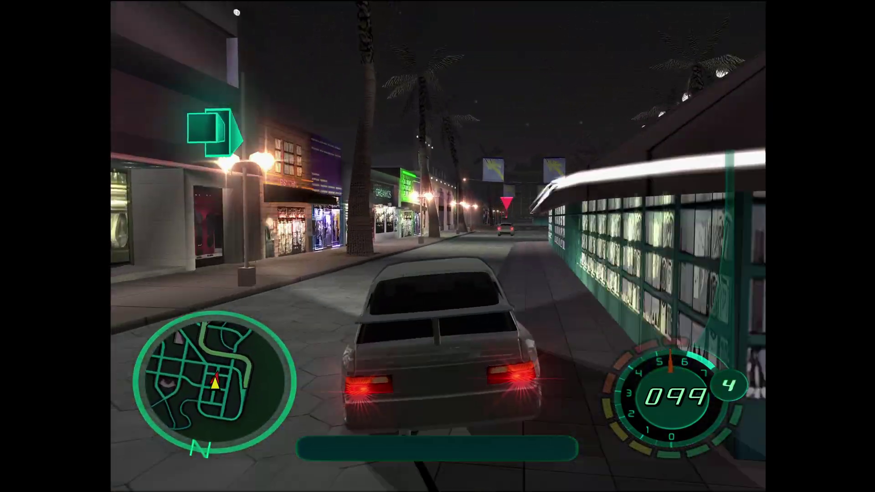
key("Left")
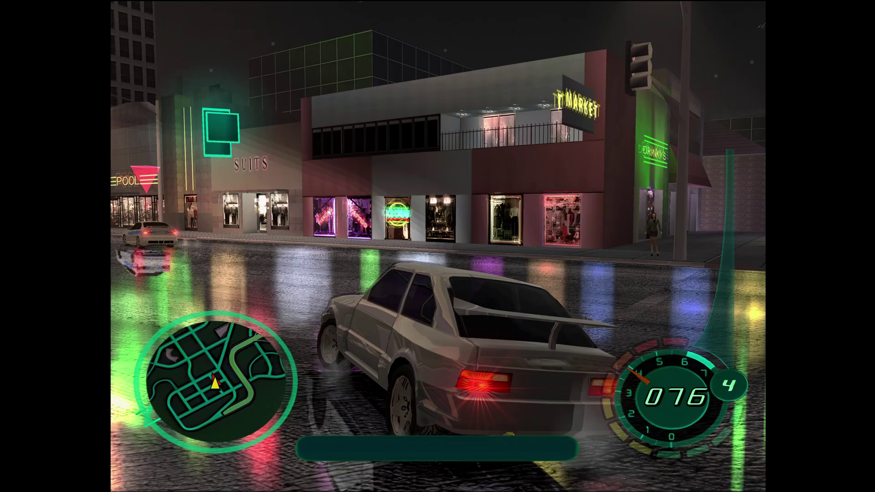
key("Up")
key("Up")
key("Left")
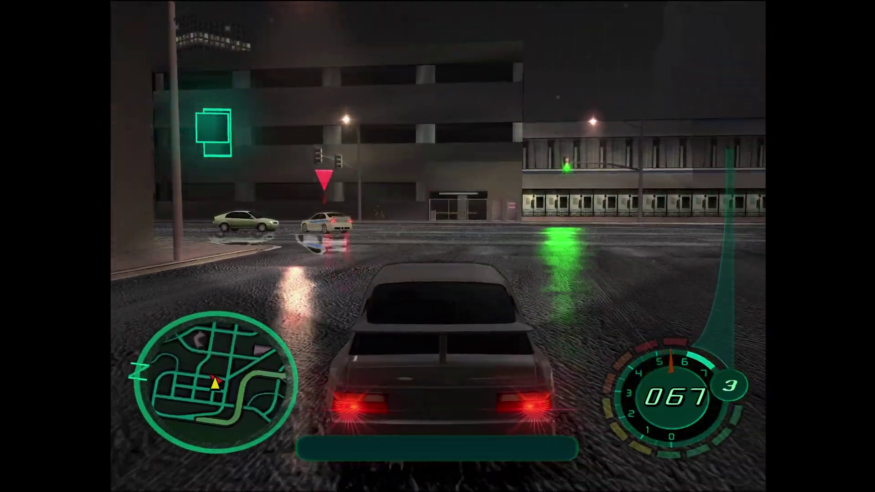
key("Up")
key("Left")
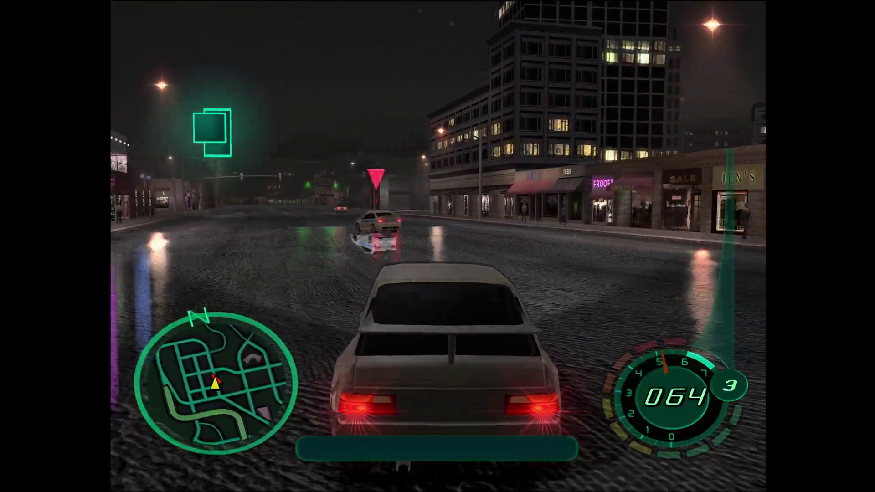
key("Up")
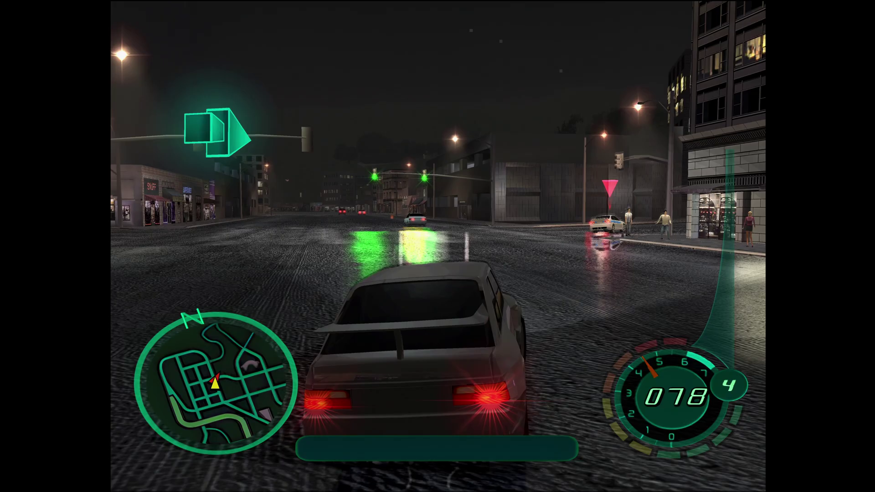
key("Right")
key("Up")
key("Left")
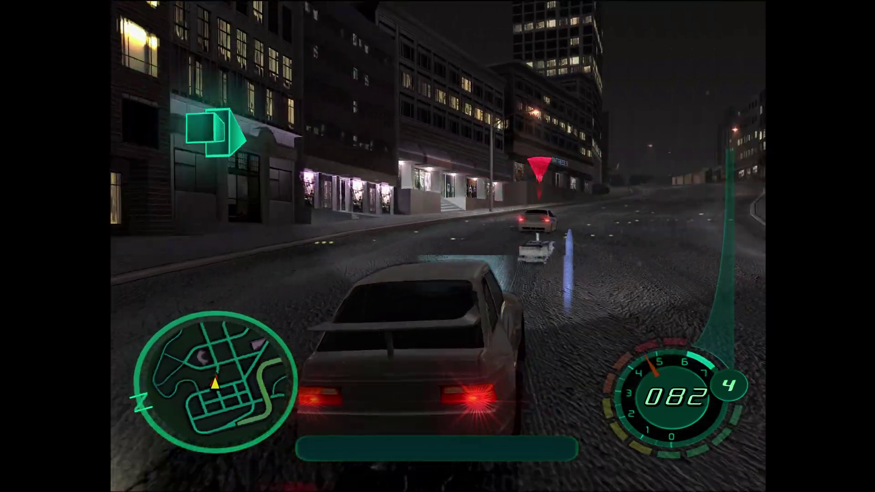
key("Up")
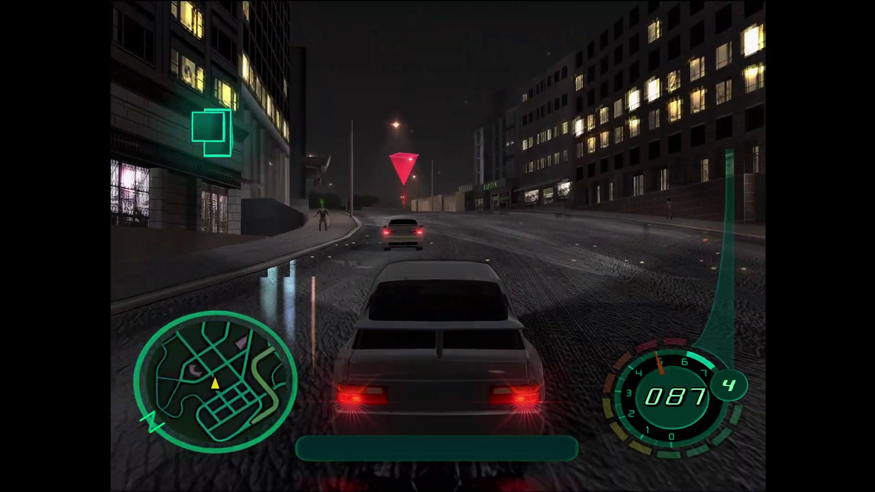
key("Right")
key("Up")
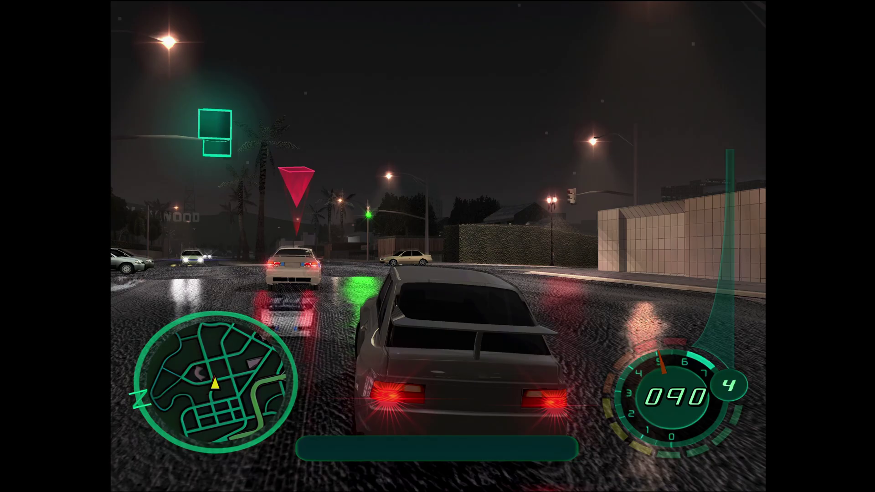
key("Left")
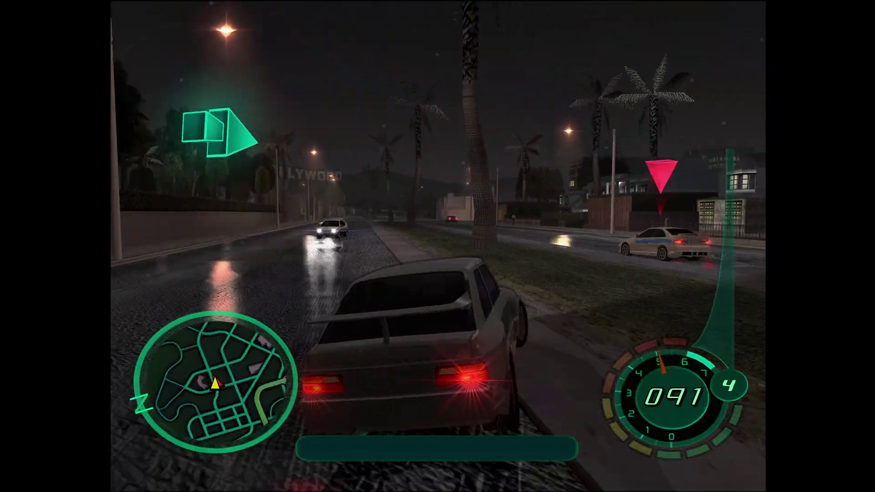